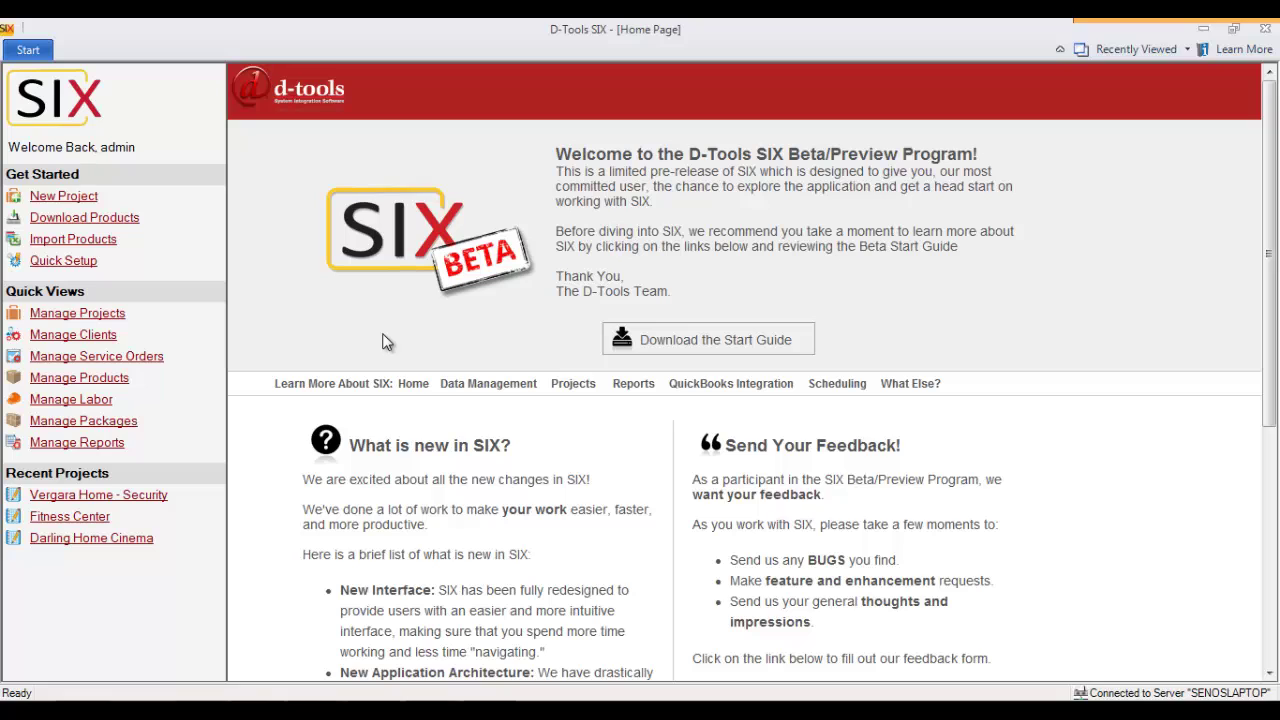
- Open the Service Order Explorer via Start > Service Orders > Manage Service Orders
{"action": "left_click", "coordinate": [30, 52]}
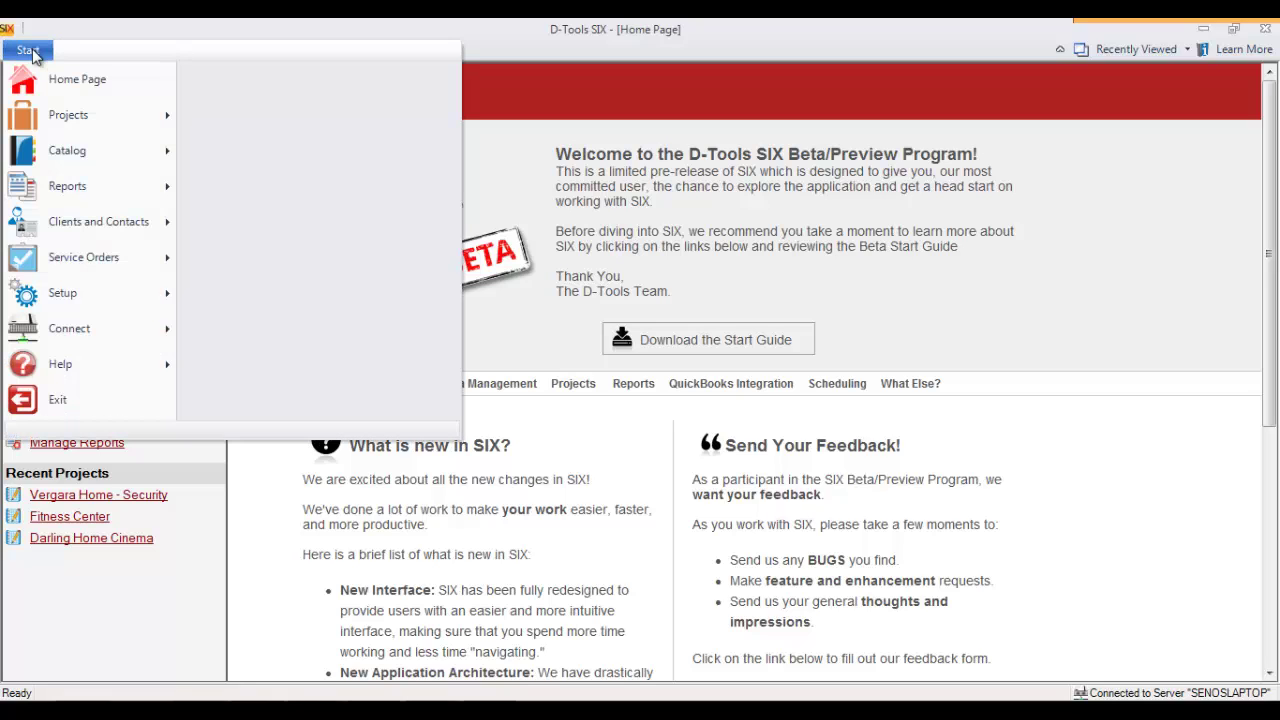
{"action": "mouse_move", "coordinate": [79, 261]}
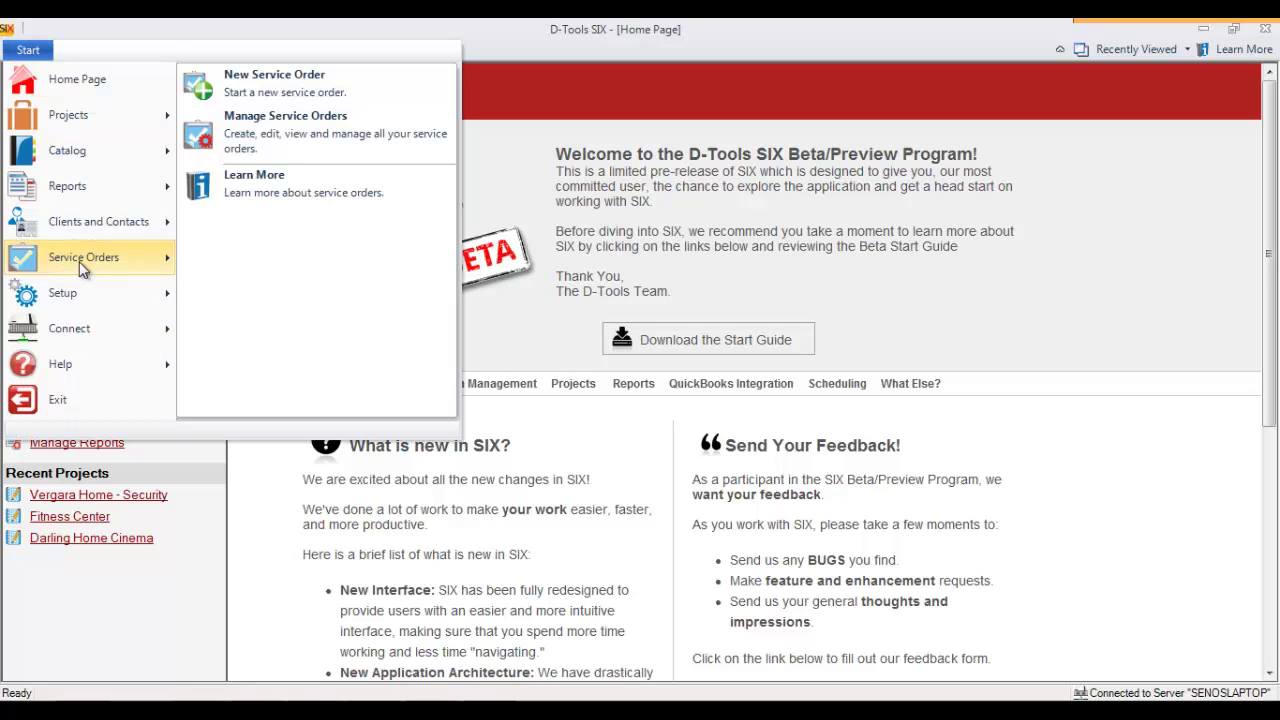
{"action": "left_click", "coordinate": [280, 138]}
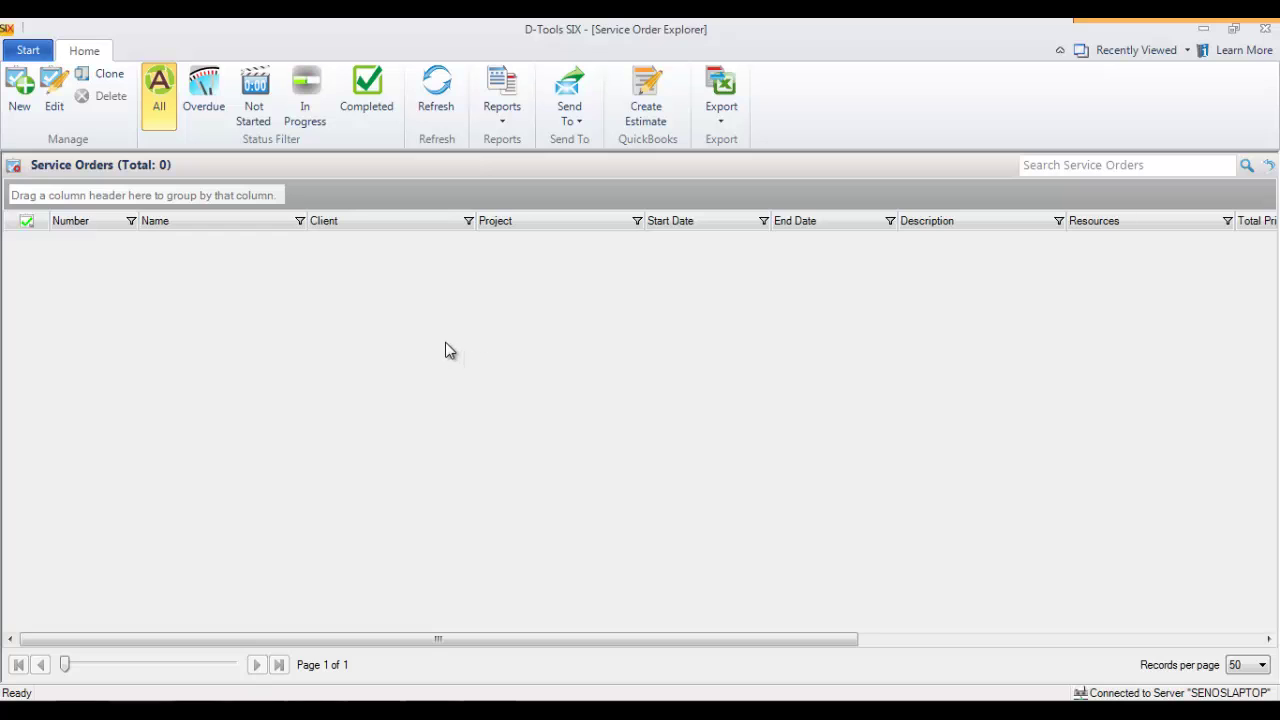
- Create a new service order and set its client to the existing client
{"action": "left_click", "coordinate": [22, 110]}
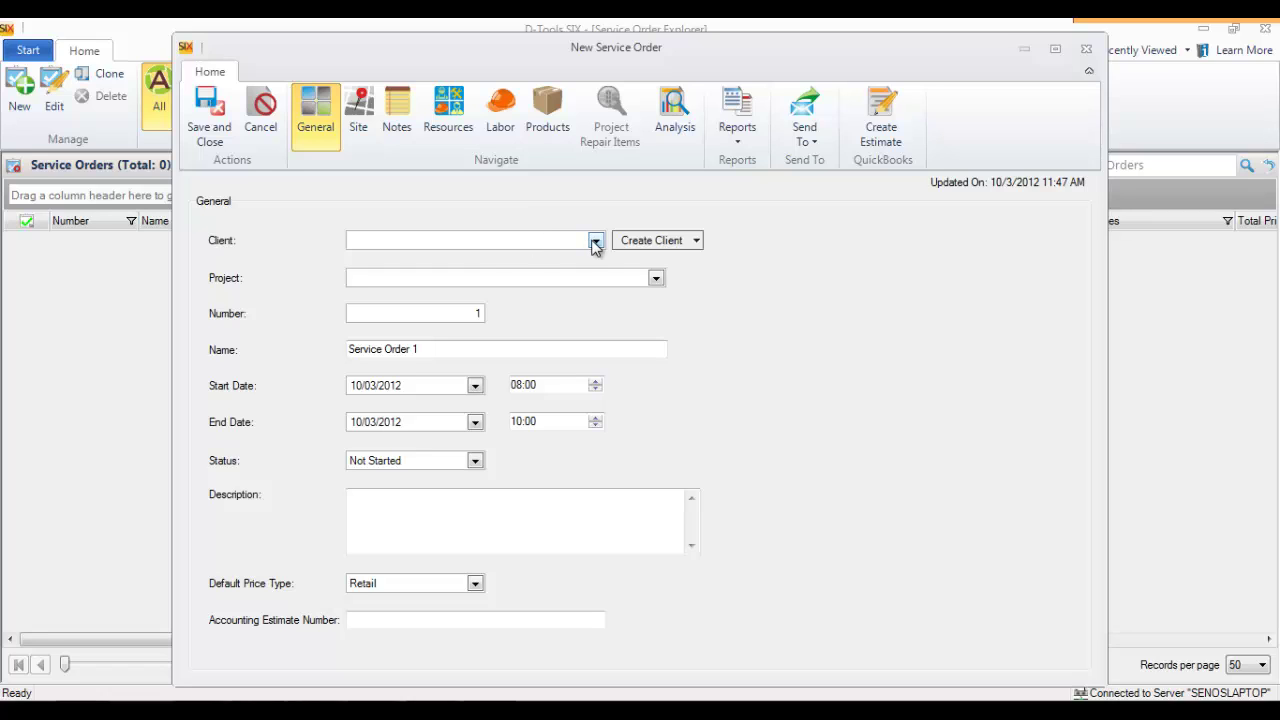
{"action": "left_click", "coordinate": [697, 241]}
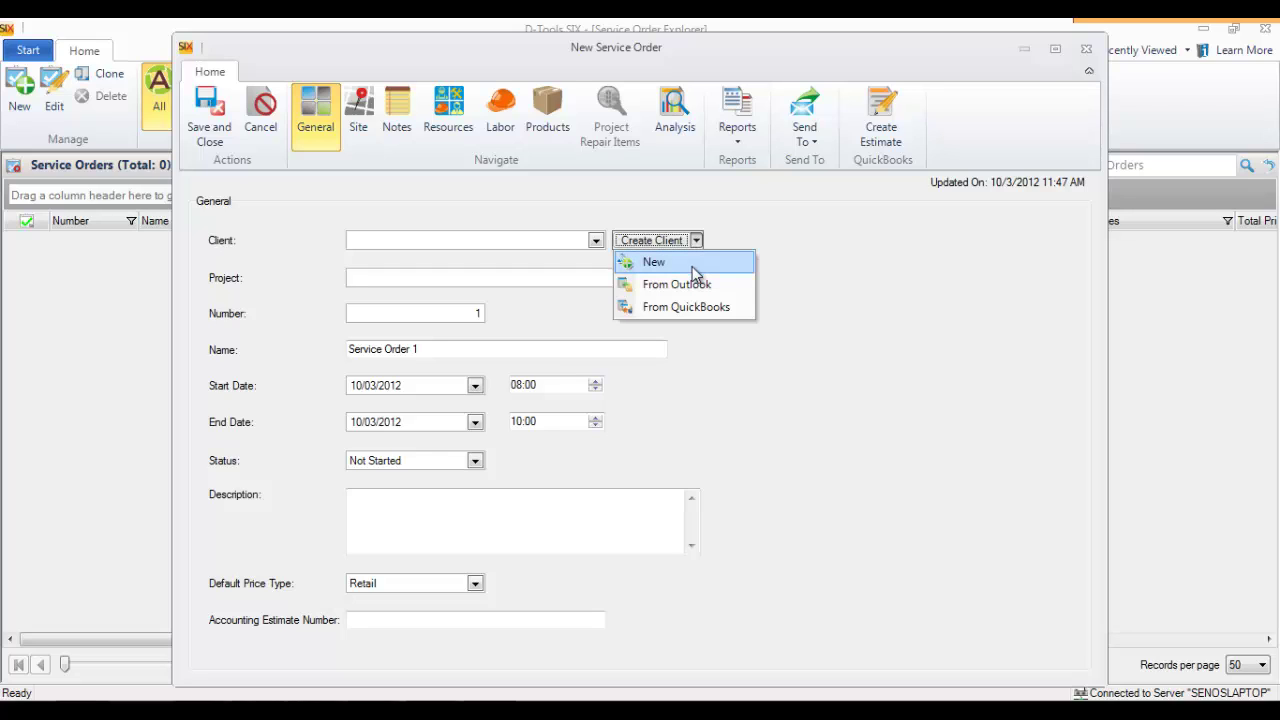
{"action": "left_click", "coordinate": [716, 221]}
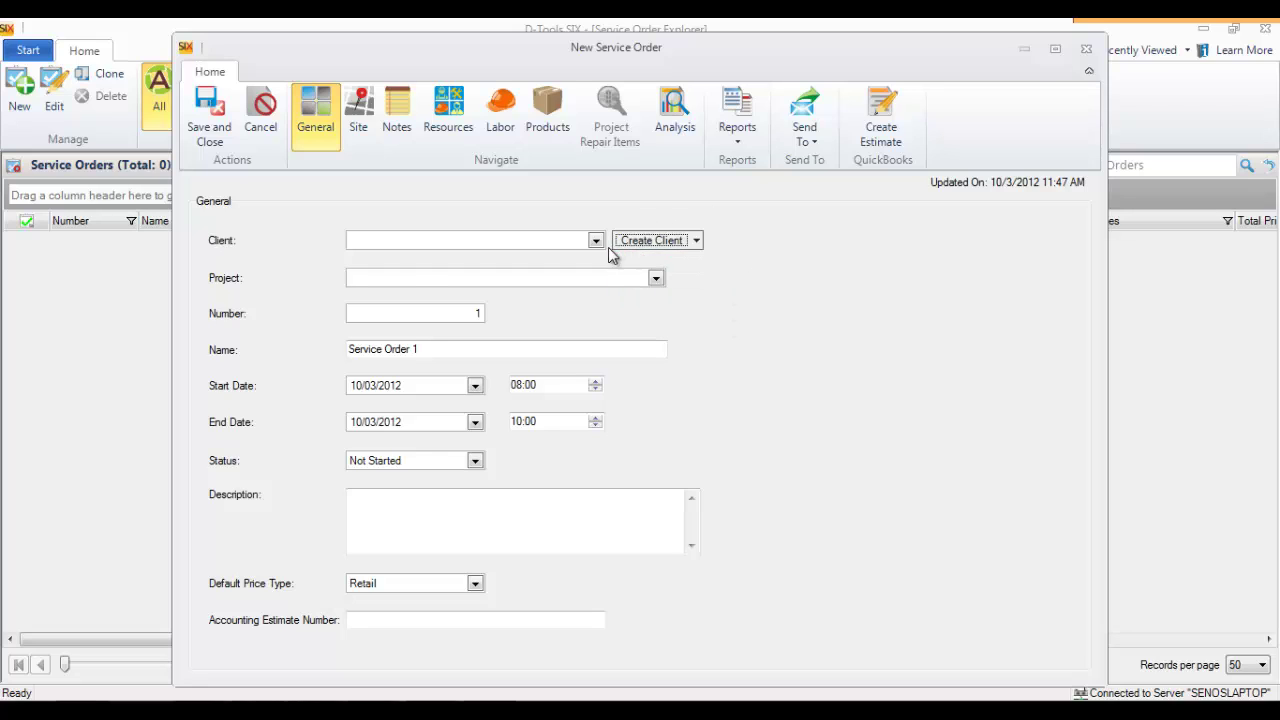
{"action": "left_click", "coordinate": [596, 240]}
{"action": "left_click", "coordinate": [444, 287]}
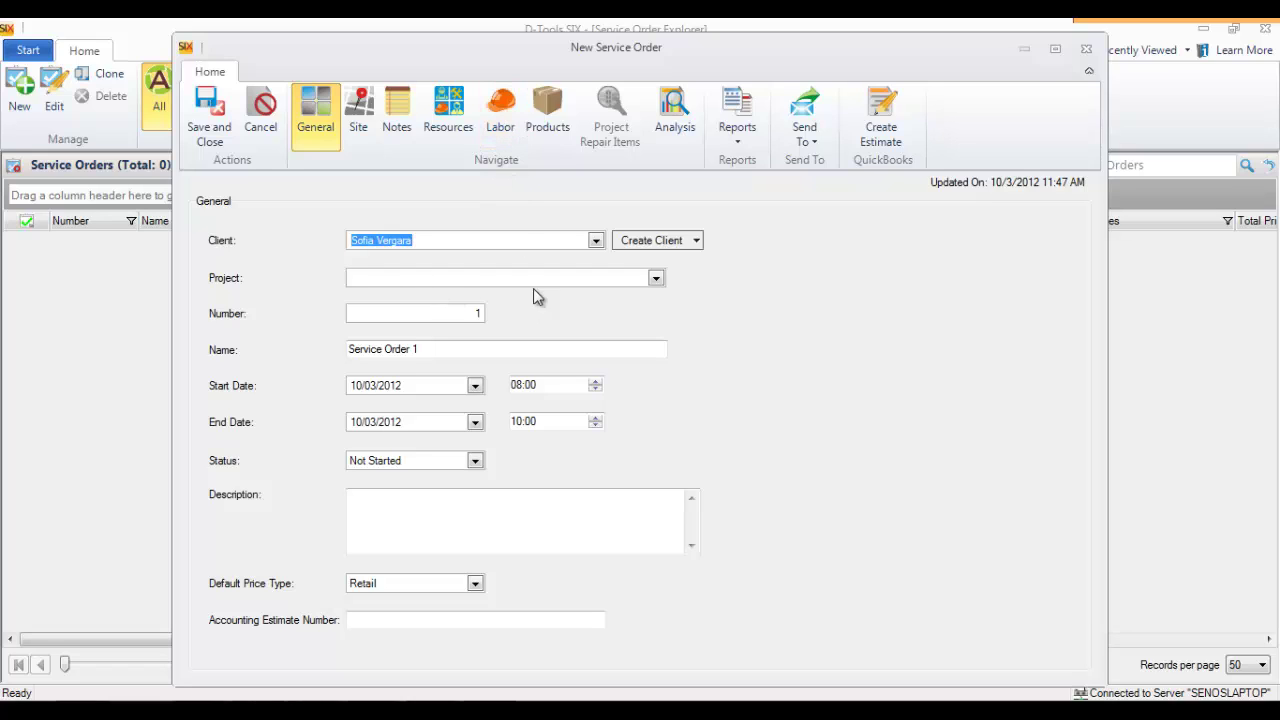
- Attach the client's home security project to the service order
{"action": "left_click", "coordinate": [657, 280]}
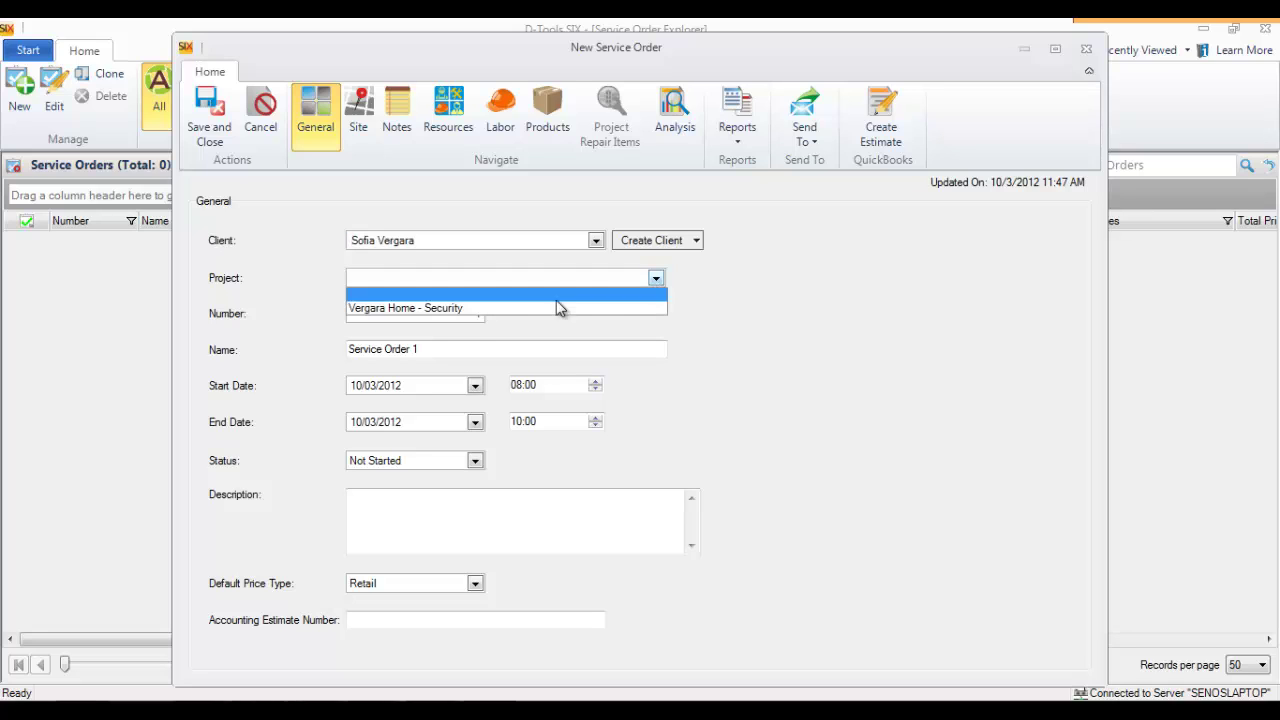
{"action": "left_click", "coordinate": [474, 305]}
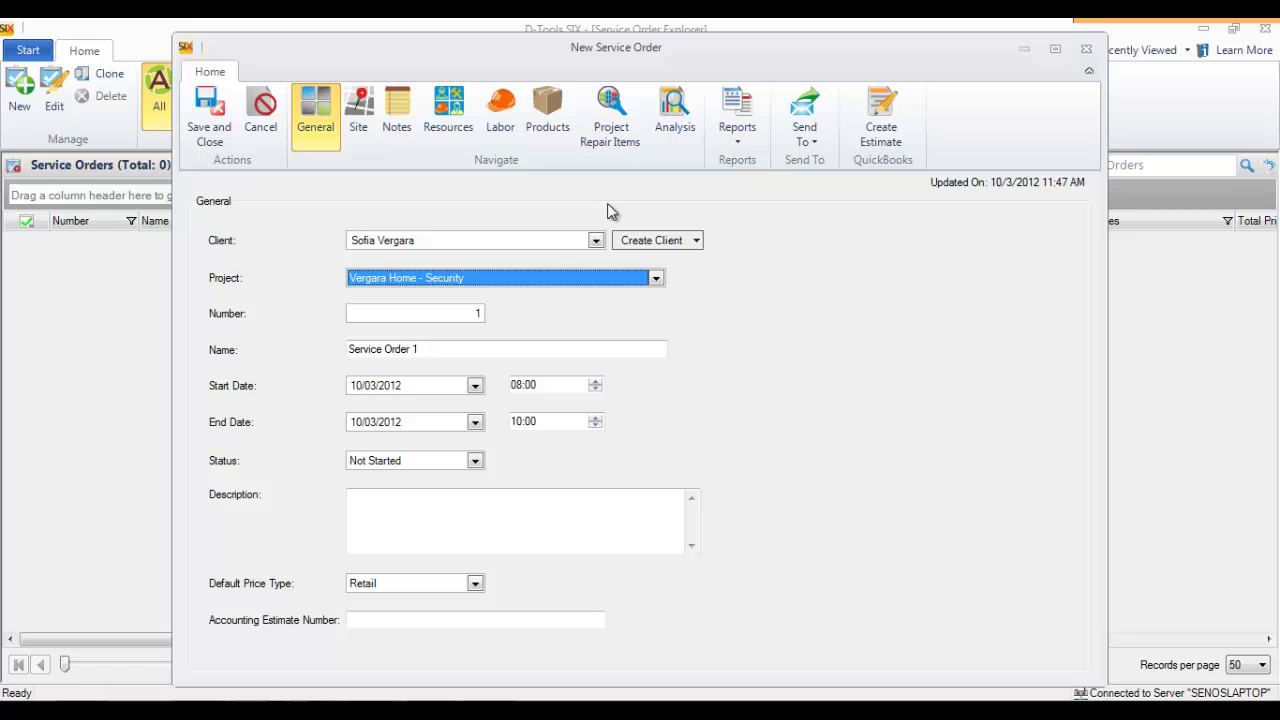
- Rename the order 'Repair Camera' and paste in the porch-camera problem description
{"action": "left_click_drag", "start_coordinate": [447, 348], "coordinate": [302, 345]}
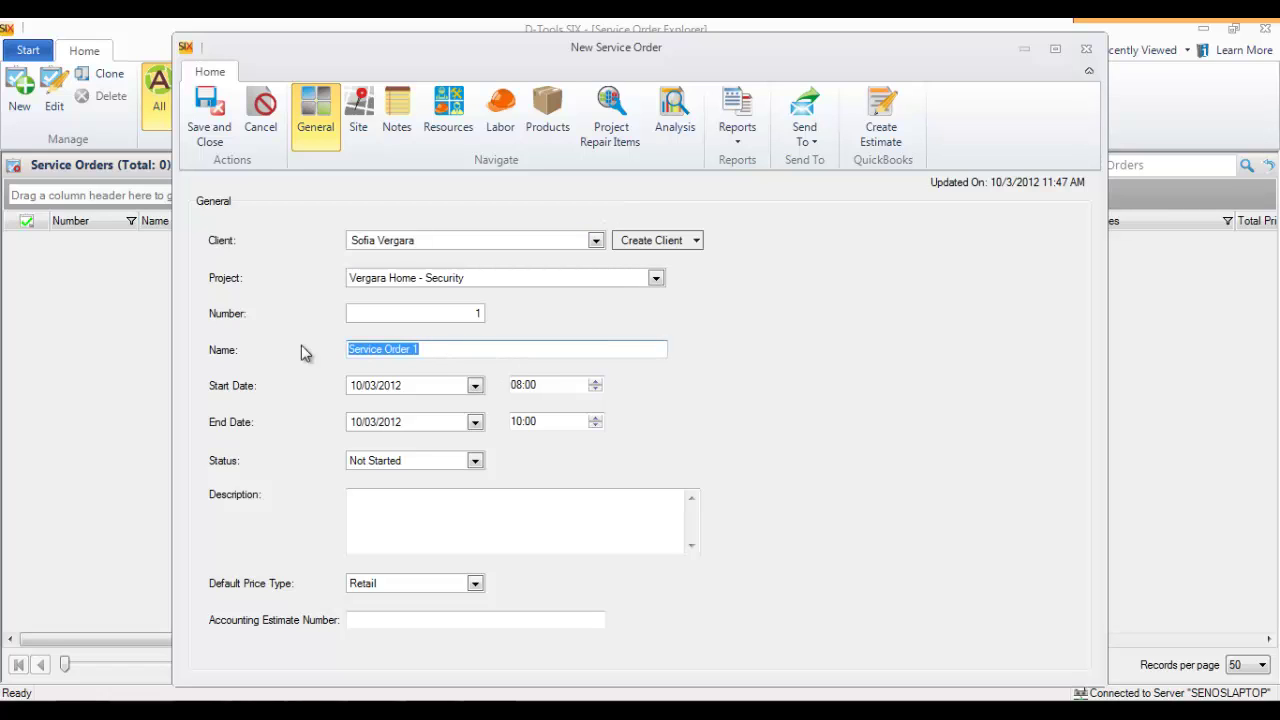
{"action": "type", "text": "Repair C"}
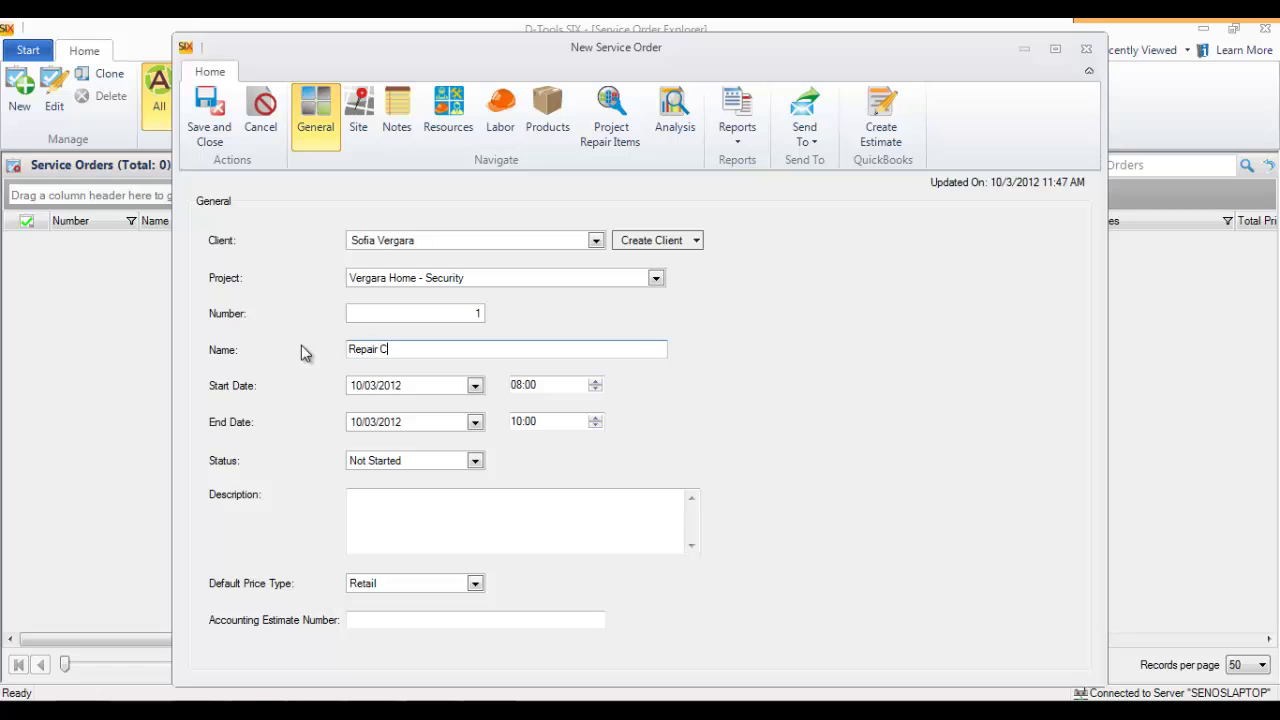
{"action": "type", "text": "amera"}
{"action": "left_click", "coordinate": [427, 495]}
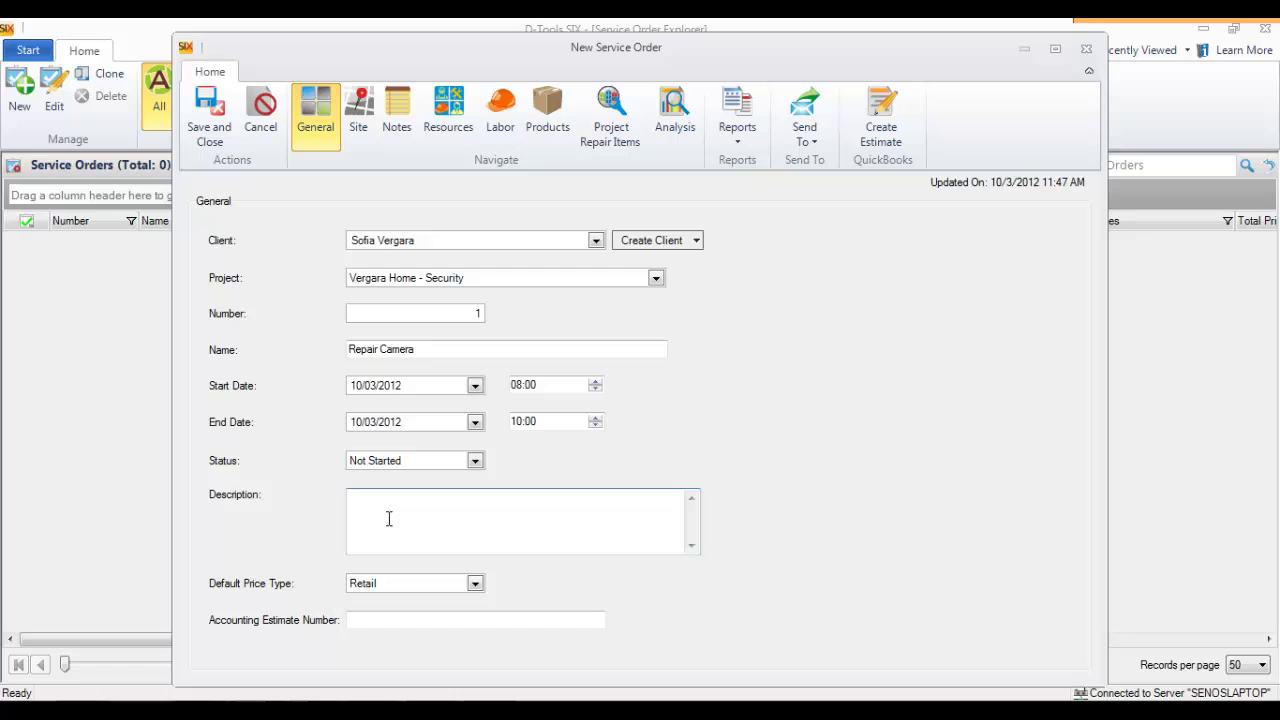
{"action": "type", "text": "Camera on porch not working, something about a raccoon or an opossum nesting up there, wear gloves."}
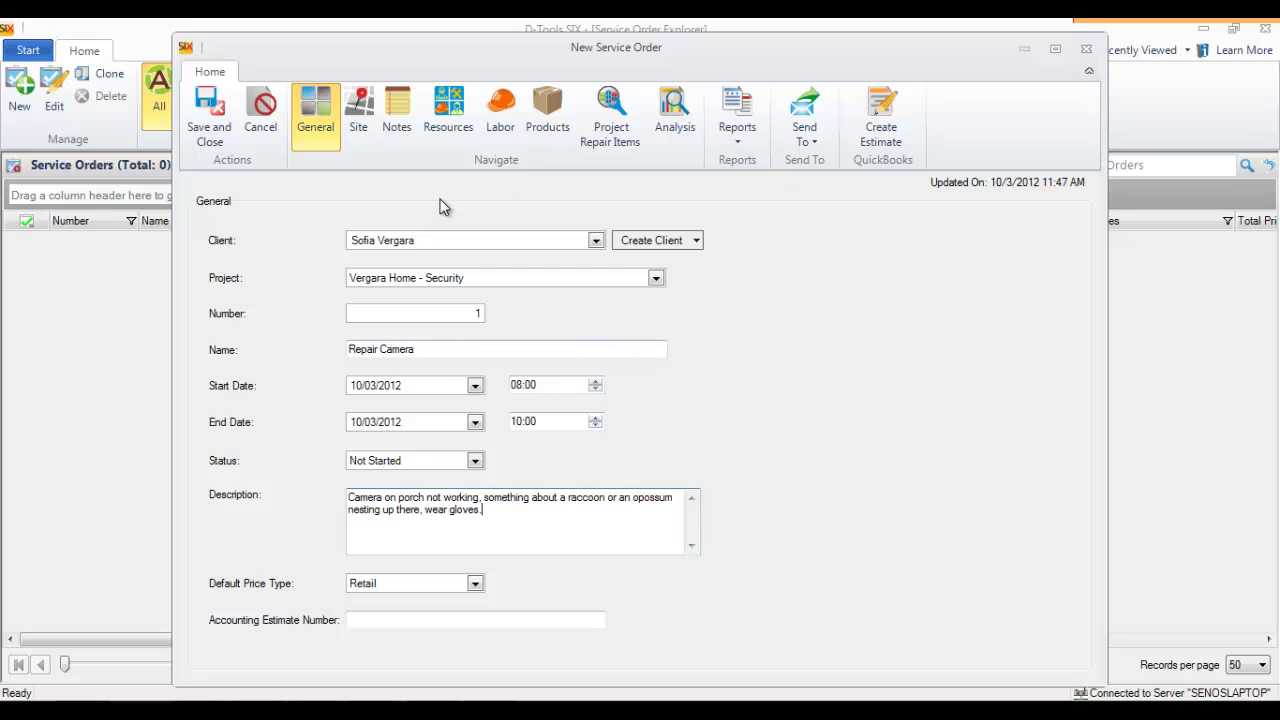
{"action": "left_click", "coordinate": [407, 115]}
- Review the site contact and address details, then view the empty Resources list
{"action": "left_click", "coordinate": [360, 118]}
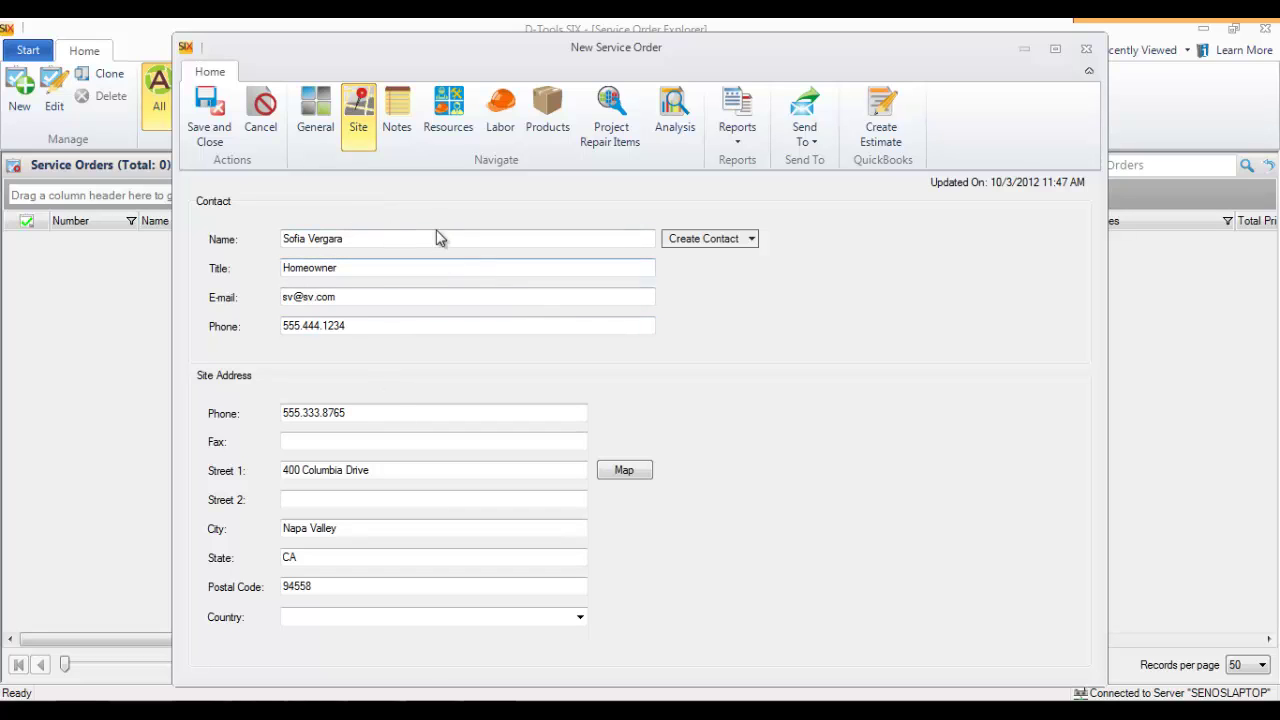
{"action": "left_click", "coordinate": [455, 120]}
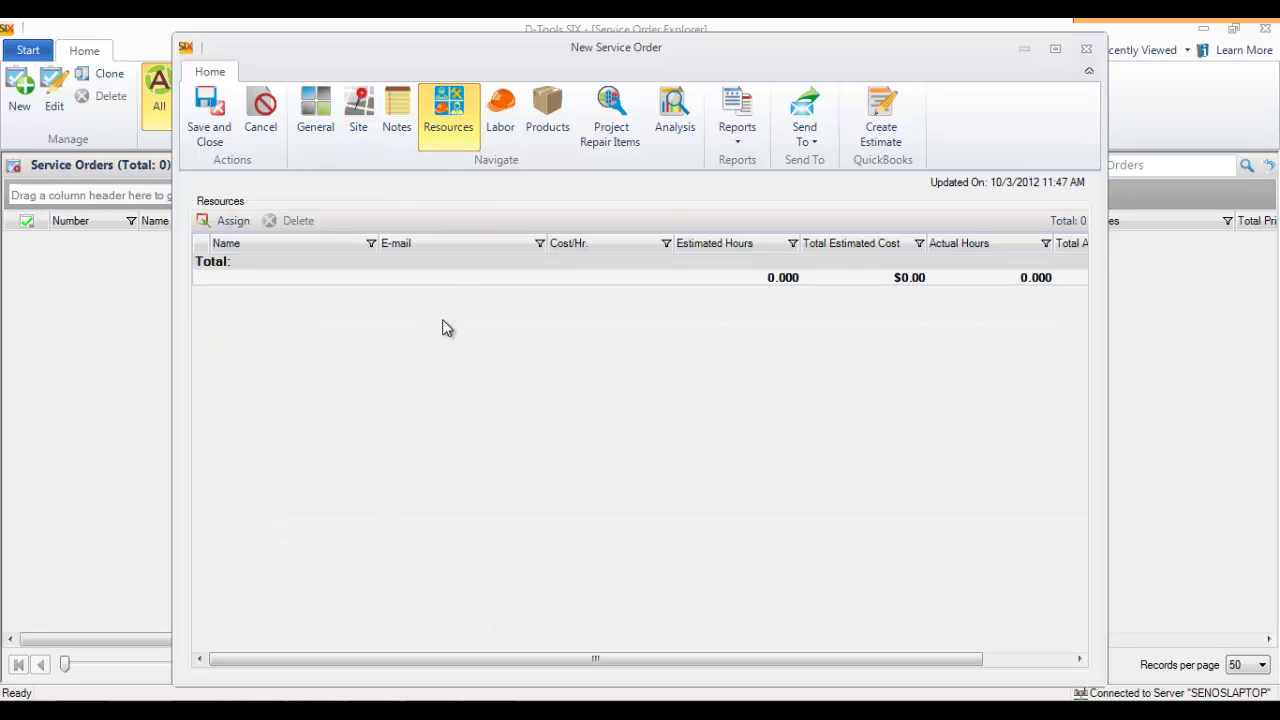
- Assign the $25/hour installer to the order for 1 hour, totalling $25.00
{"action": "left_click", "coordinate": [233, 220]}
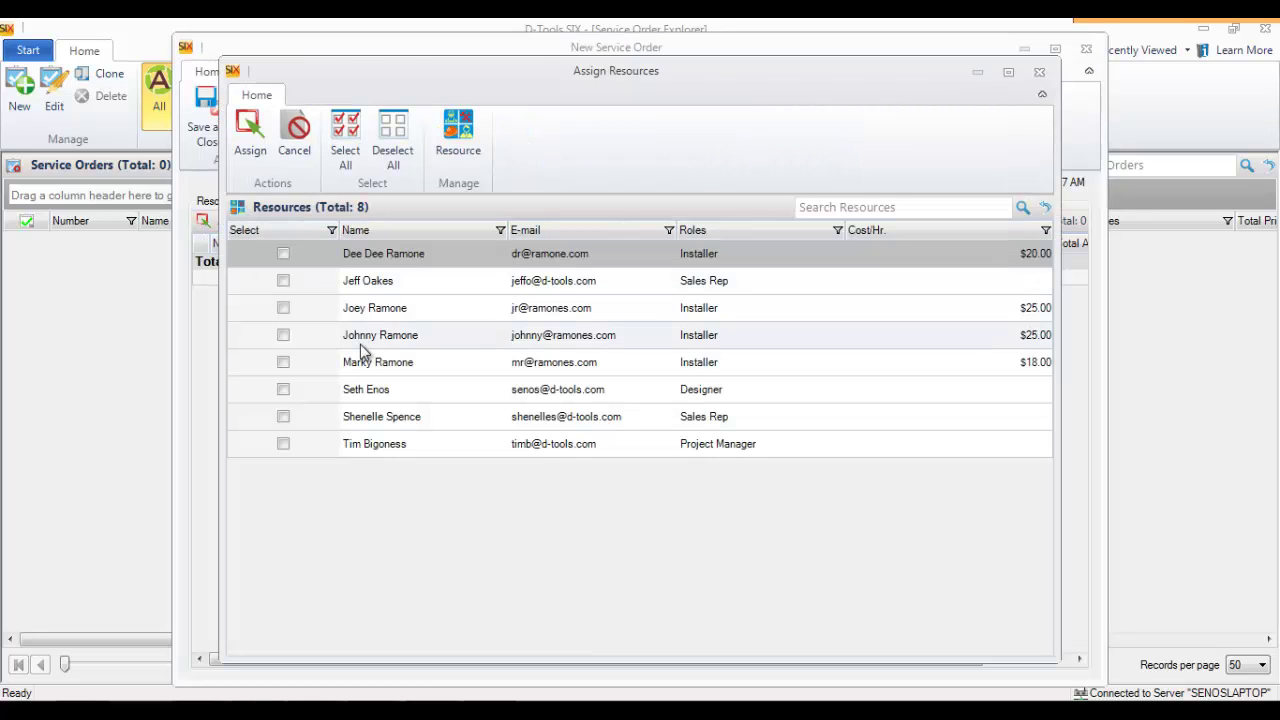
{"action": "left_click", "coordinate": [283, 308]}
{"action": "left_click", "coordinate": [250, 130]}
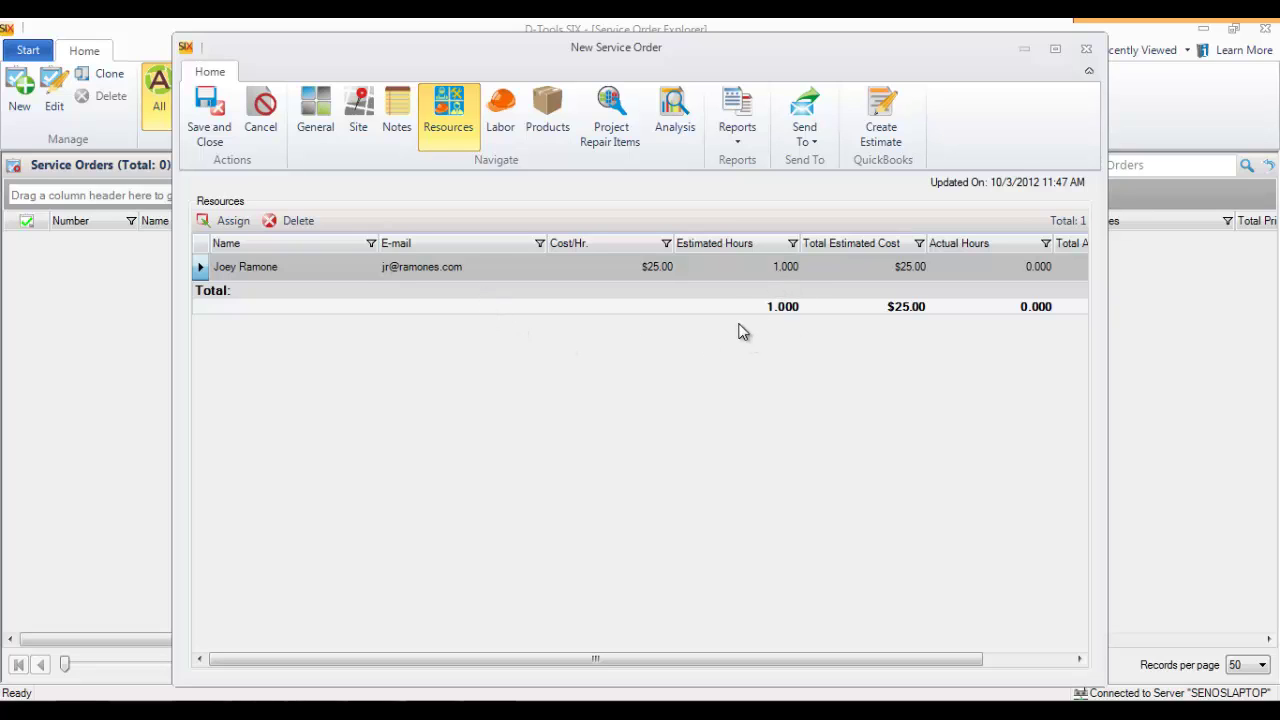
{"action": "left_click", "coordinate": [326, 118]}
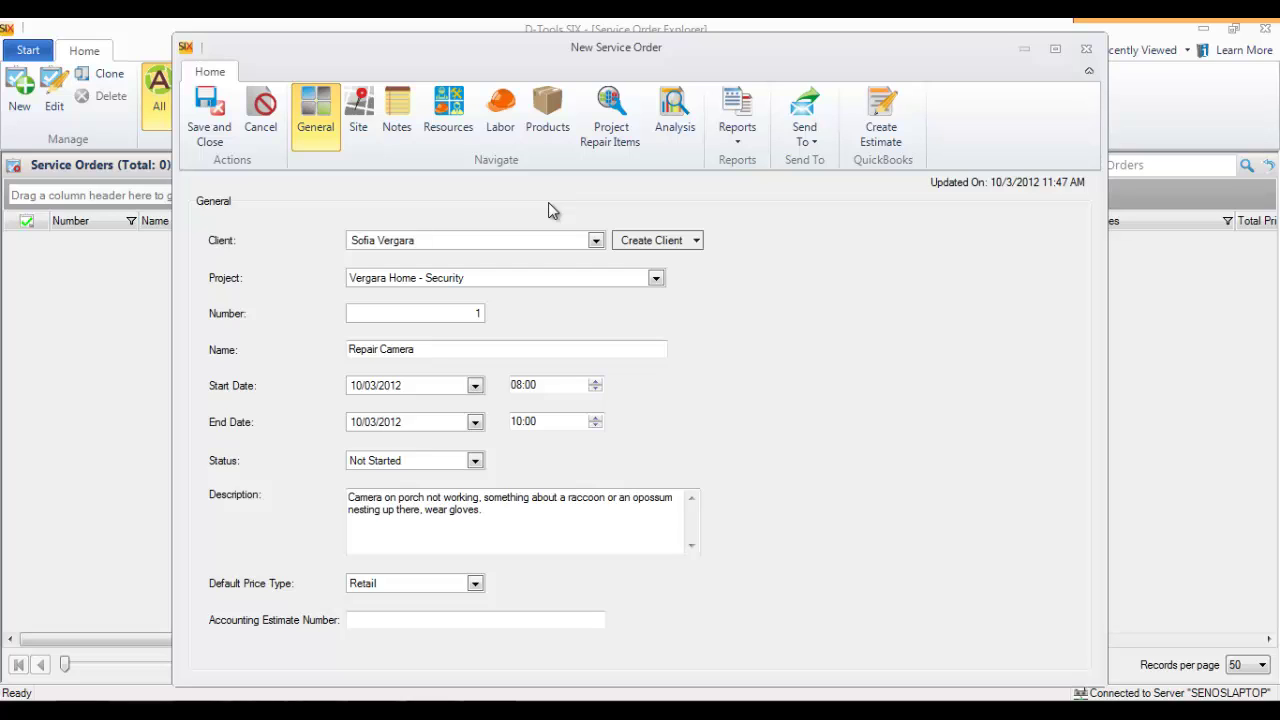
- Open the Add Products picker listing the project's 139 products for repair items
{"action": "left_click", "coordinate": [622, 145]}
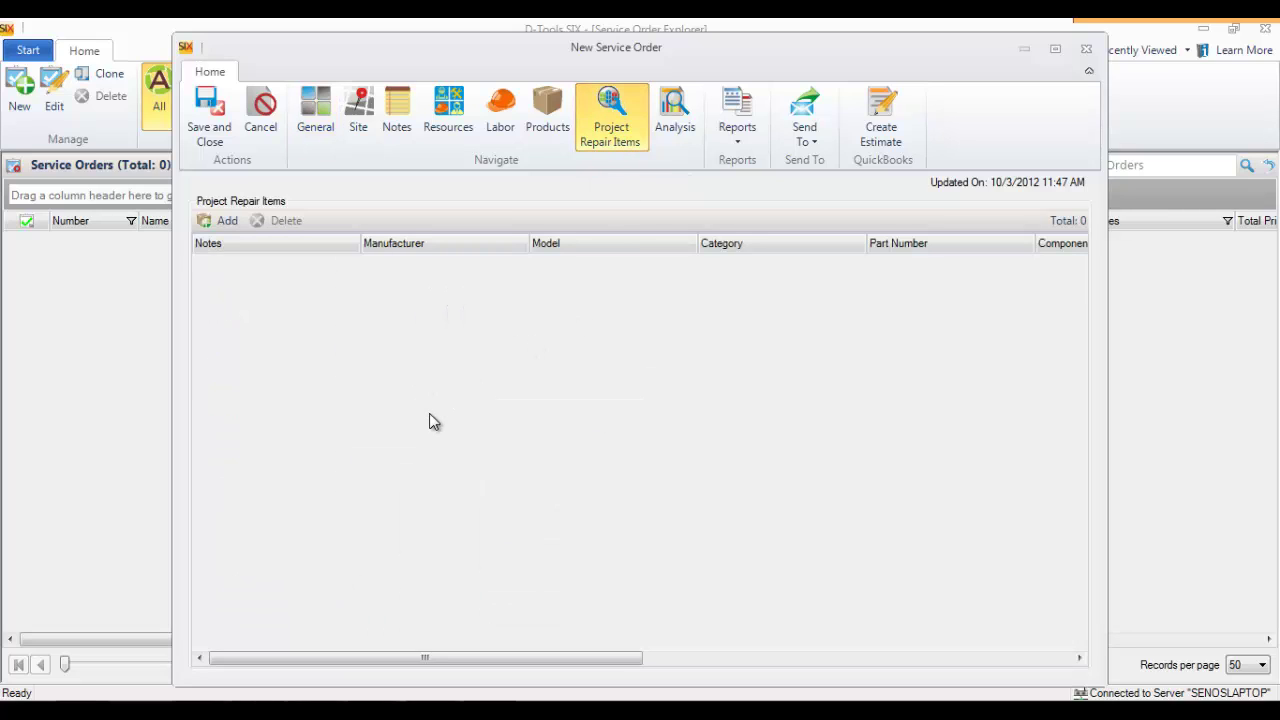
{"action": "left_click", "coordinate": [214, 220]}
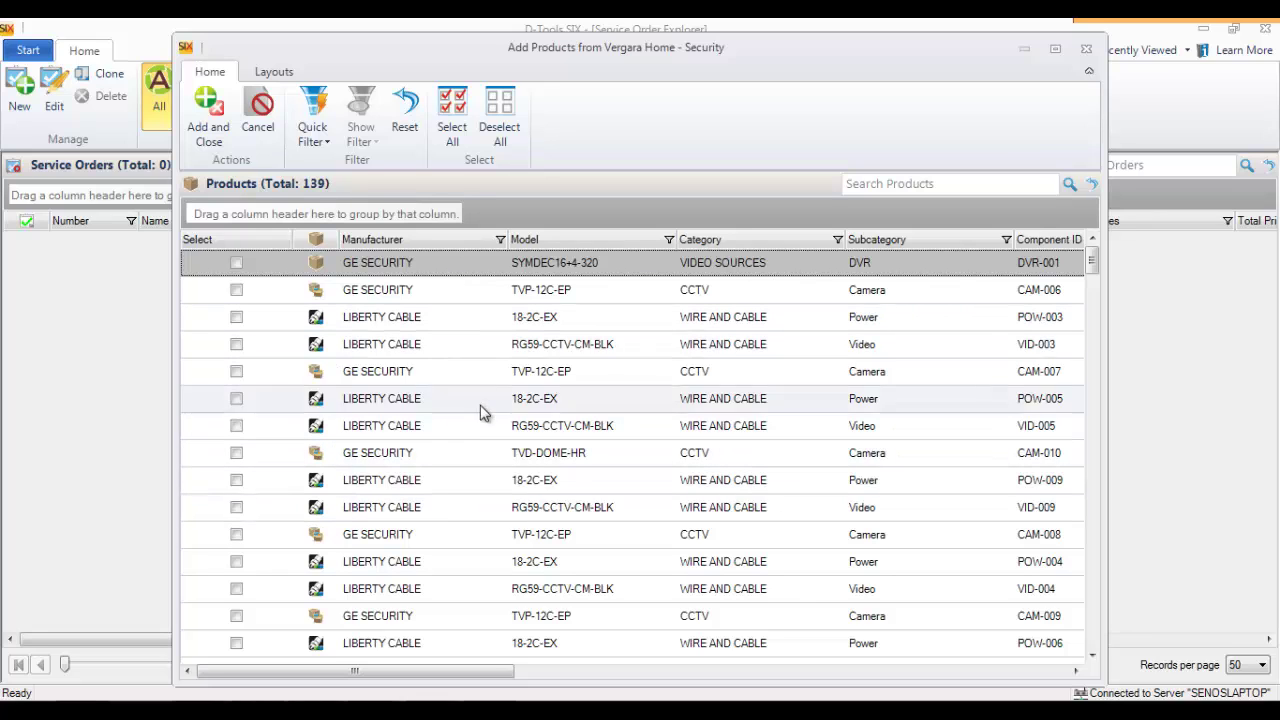
- Filter to Main House > Exterior > Covered Porch > Eave and add the GE SECURITY TVP-12C-EP camera
{"action": "left_click", "coordinate": [320, 138]}
{"action": "left_click", "coordinate": [339, 214]}
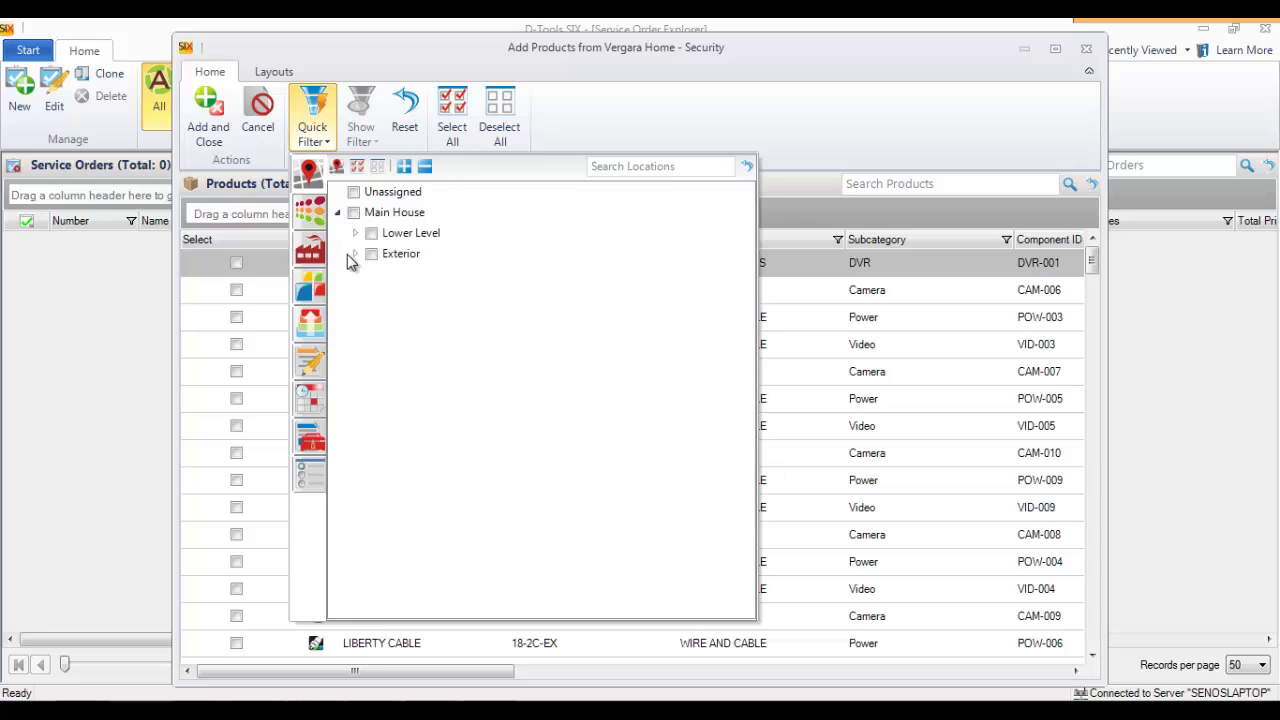
{"action": "left_click", "coordinate": [352, 254]}
{"action": "left_click", "coordinate": [374, 276]}
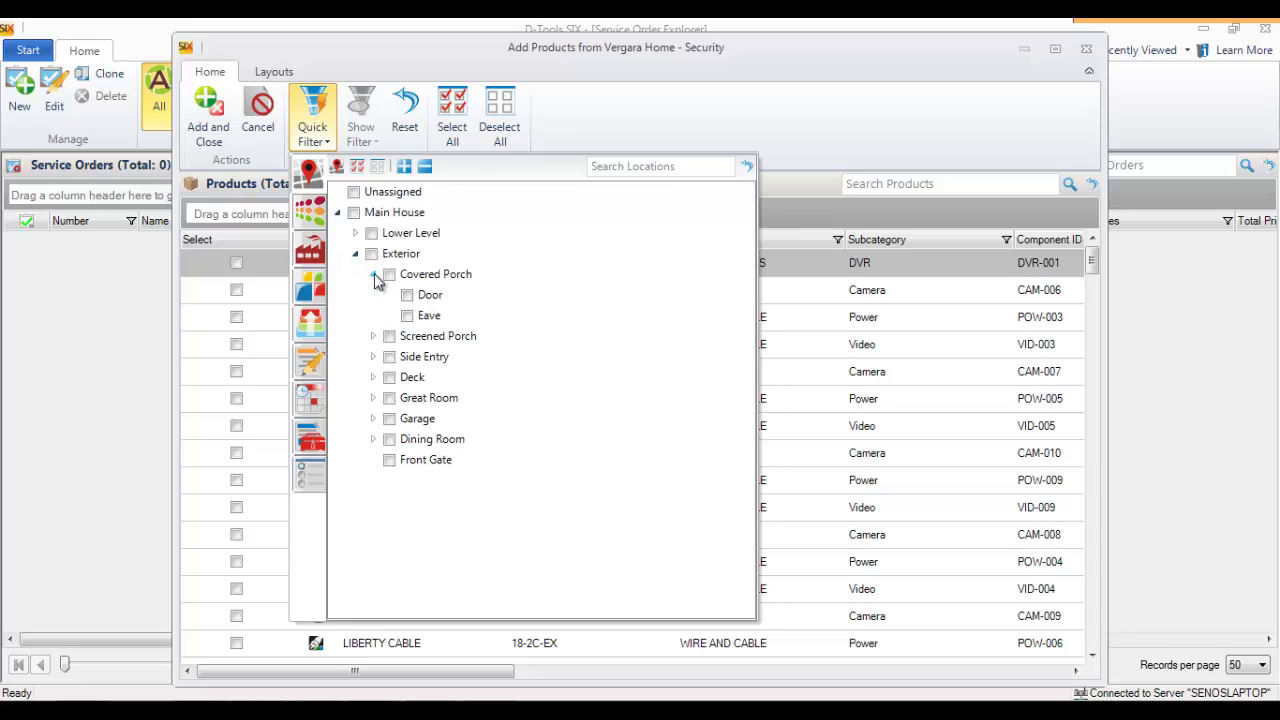
{"action": "left_click", "coordinate": [407, 316]}
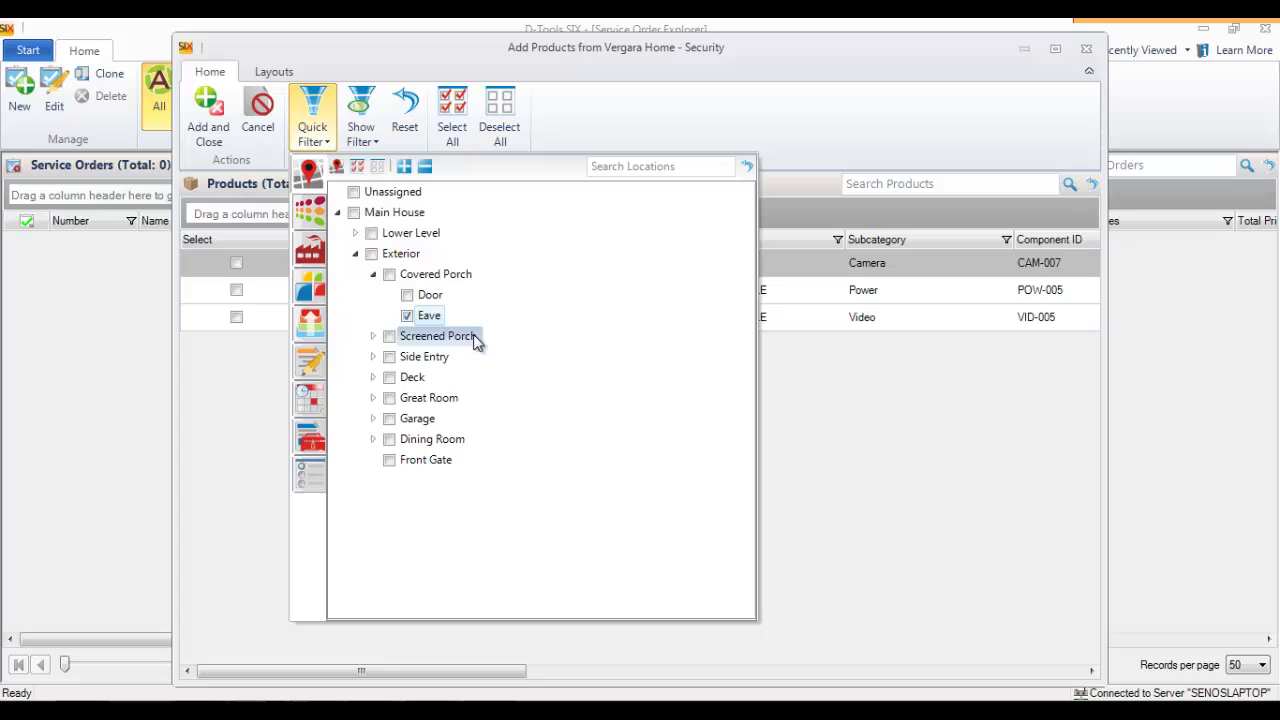
{"action": "left_click", "coordinate": [850, 416]}
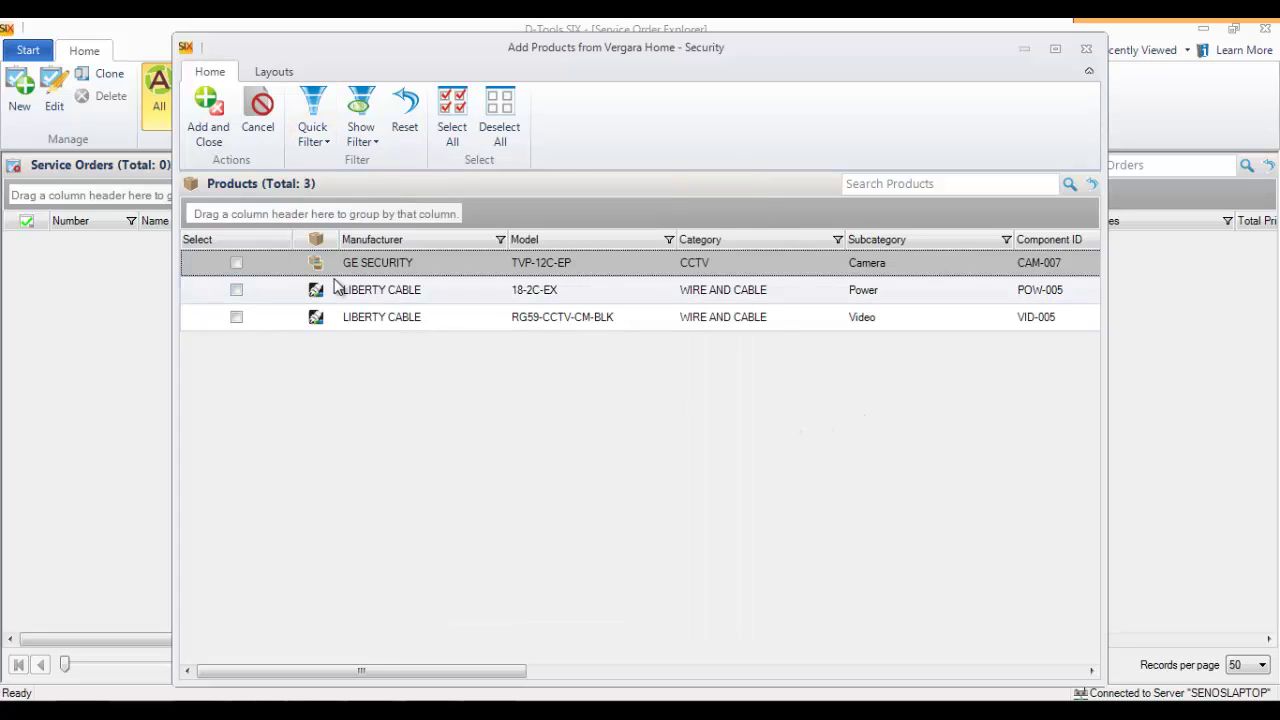
{"action": "left_click", "coordinate": [236, 264]}
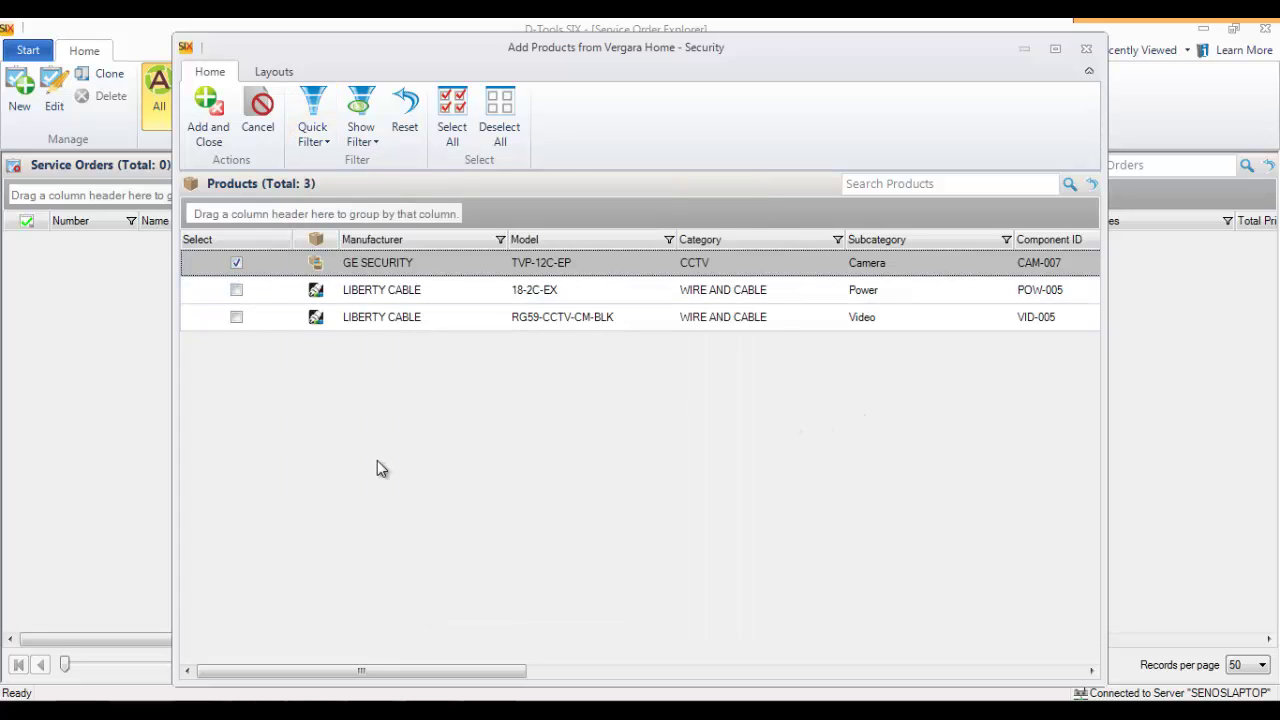
{"action": "left_click", "coordinate": [209, 134]}
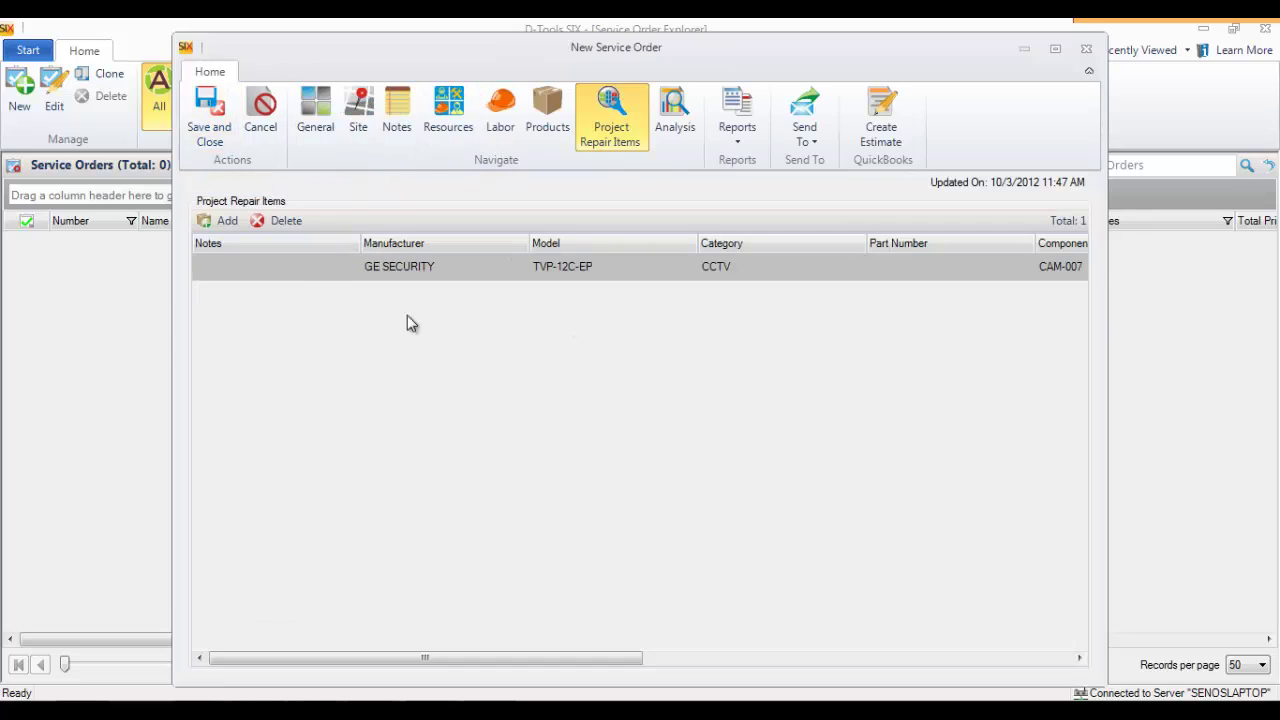
- Enter the note 'Camera not working' on the GE SECURITY repair item
{"action": "left_click", "coordinate": [287, 268]}
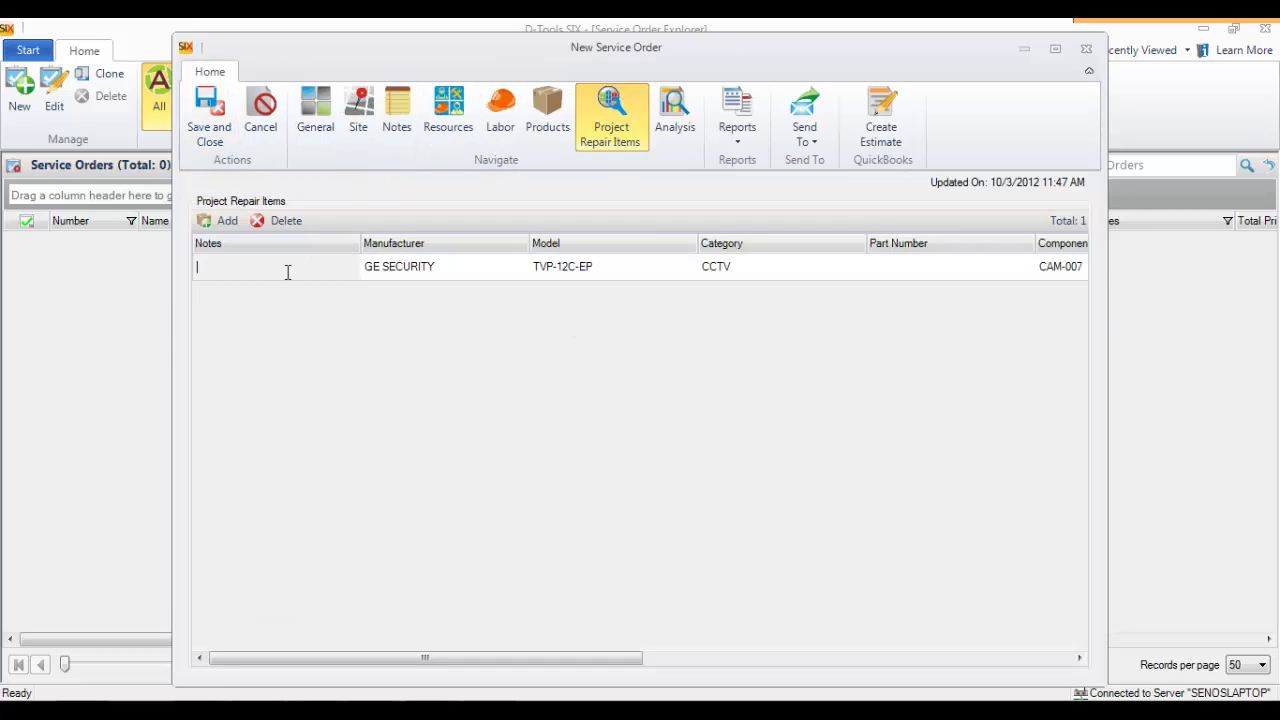
{"action": "type", "text": "Camera not working"}
- Run the standard Service Order report and scroll through it in the Report Viewer
{"action": "left_click", "coordinate": [740, 140]}
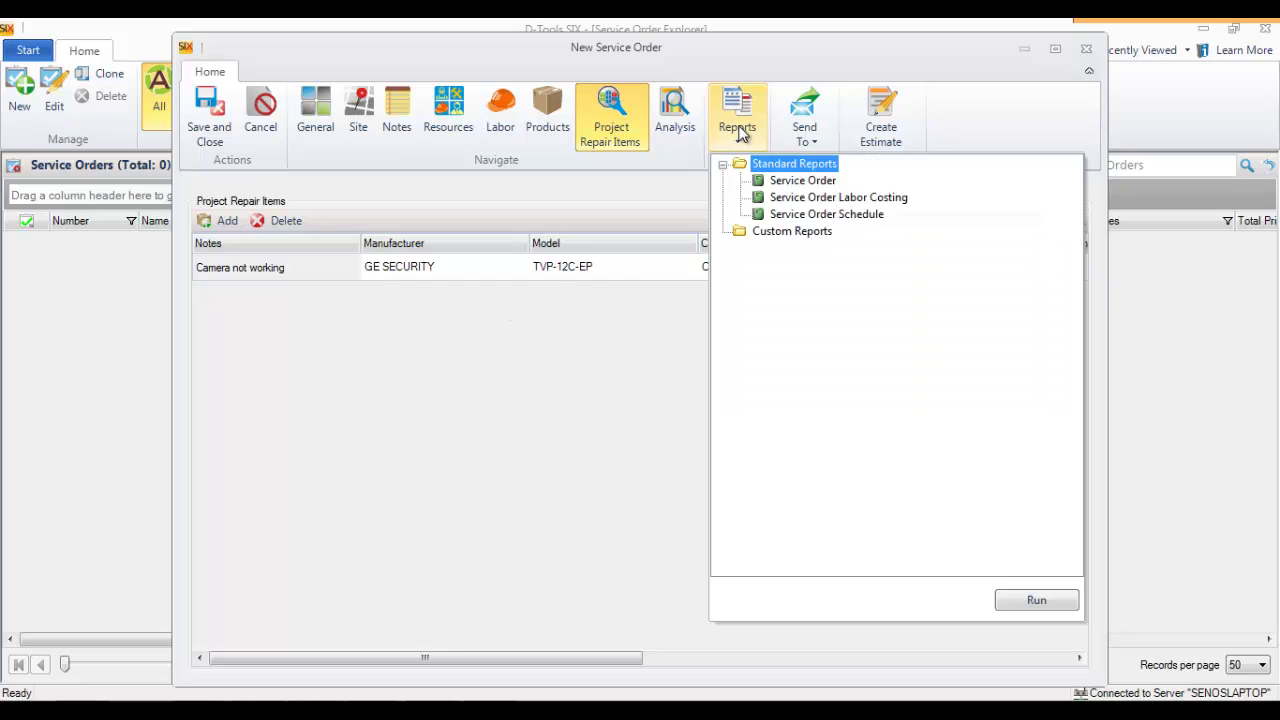
{"action": "left_click", "coordinate": [795, 184]}
{"action": "left_click", "coordinate": [1040, 601]}
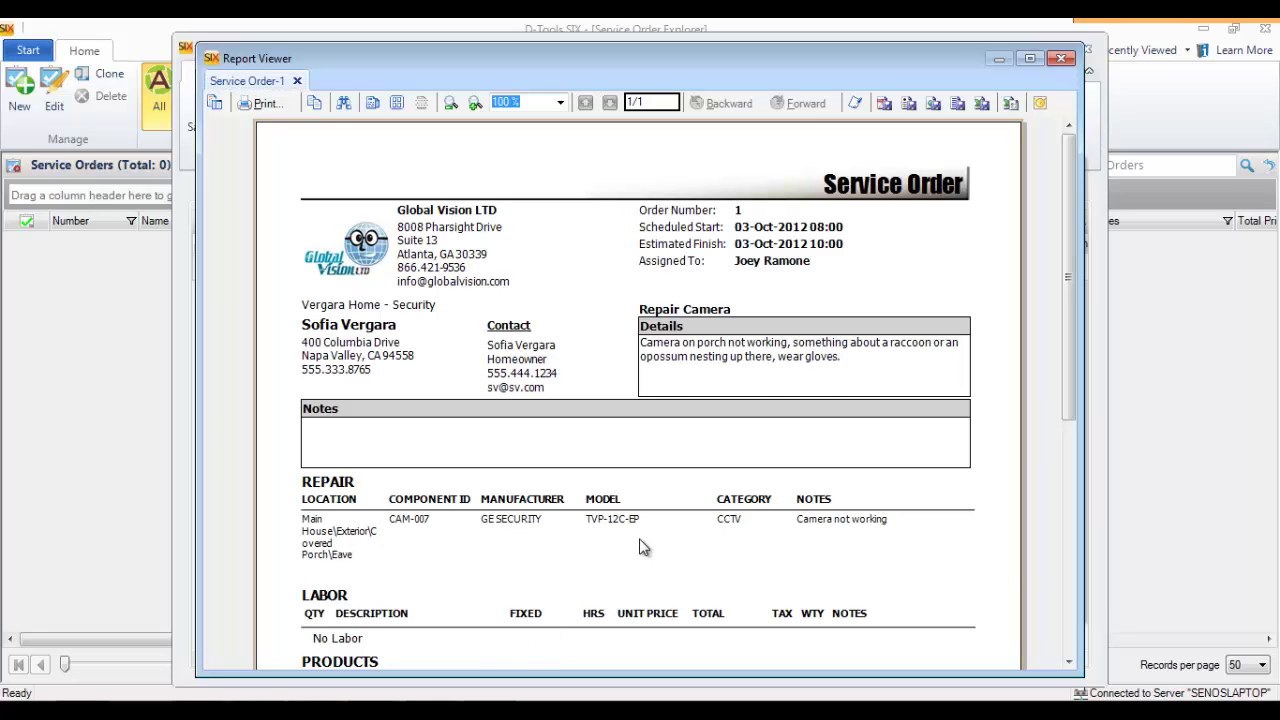
{"action": "scroll", "coordinate": [642, 425], "scroll_direction": "down", "scroll_amount": 5}
{"action": "scroll", "coordinate": [597, 294], "scroll_direction": "up", "scroll_amount": 5}
{"action": "scroll", "coordinate": [589, 397], "scroll_direction": "down", "scroll_amount": 2}
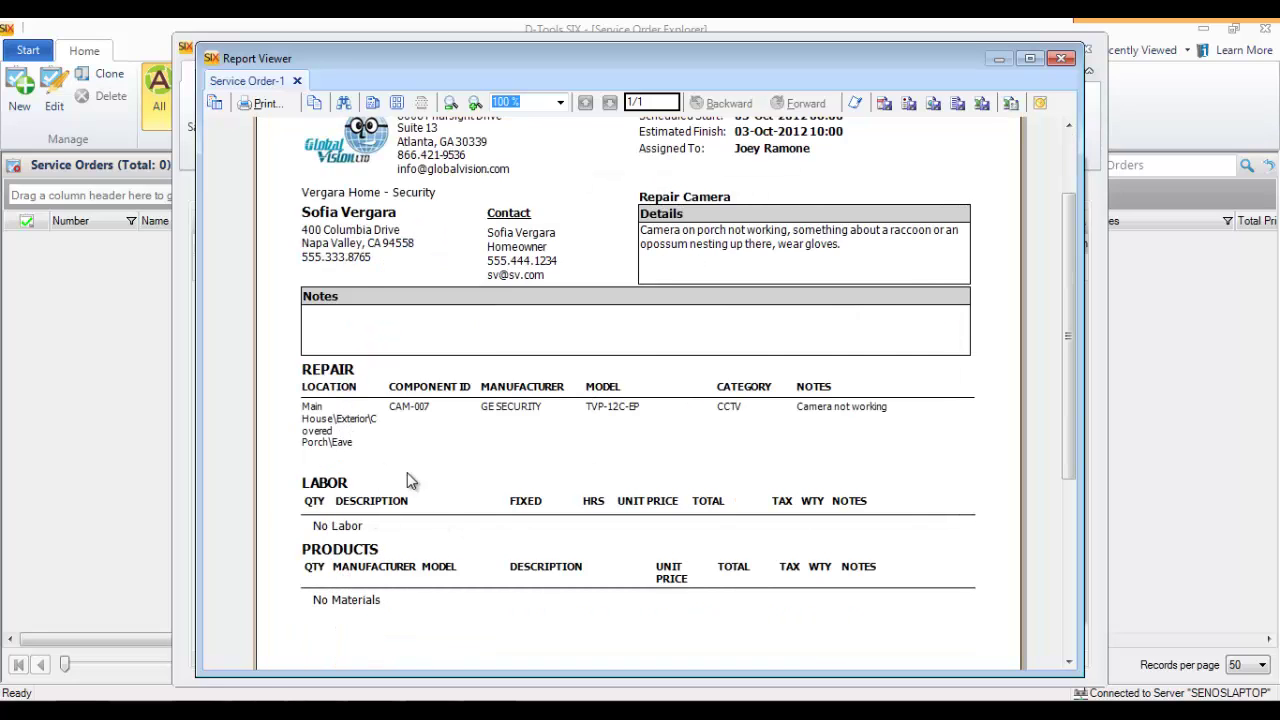
{"action": "scroll", "coordinate": [398, 477], "scroll_direction": "up", "scroll_amount": 2}
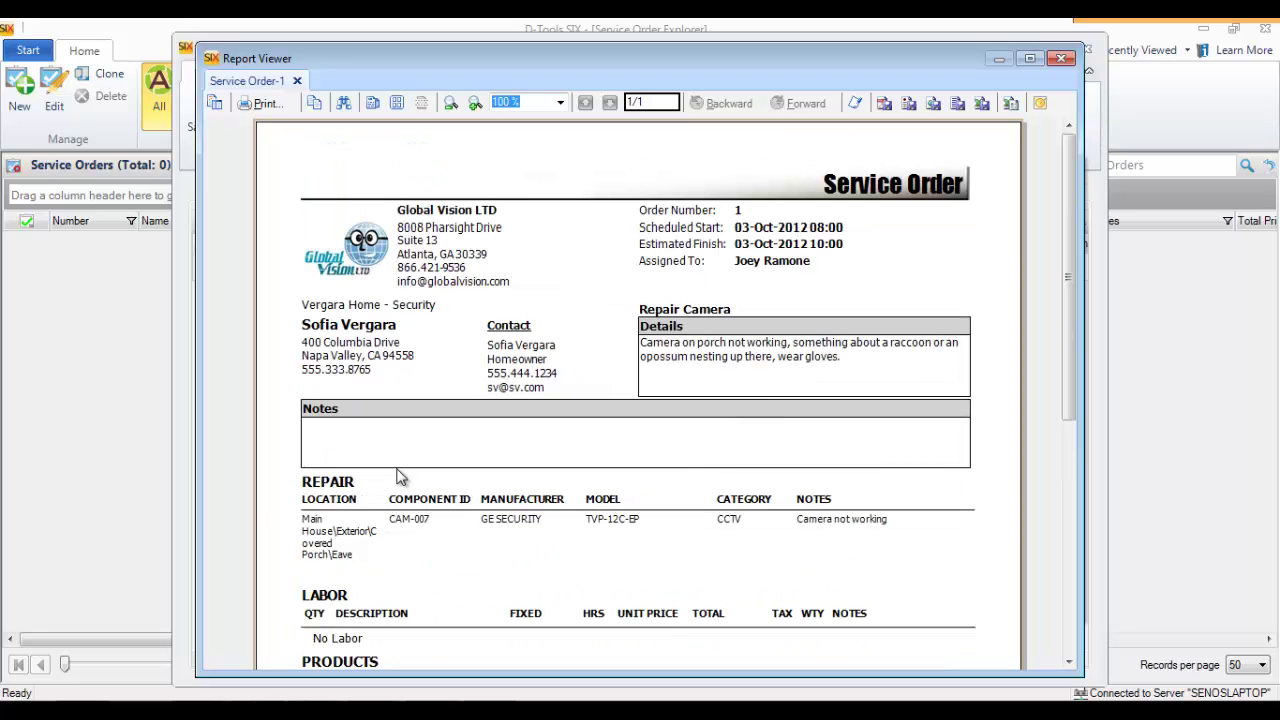
- Close the Report Viewer and check the Send To options (E-mail, Appointment, Task) without choosing one
{"action": "left_click", "coordinate": [1062, 58]}
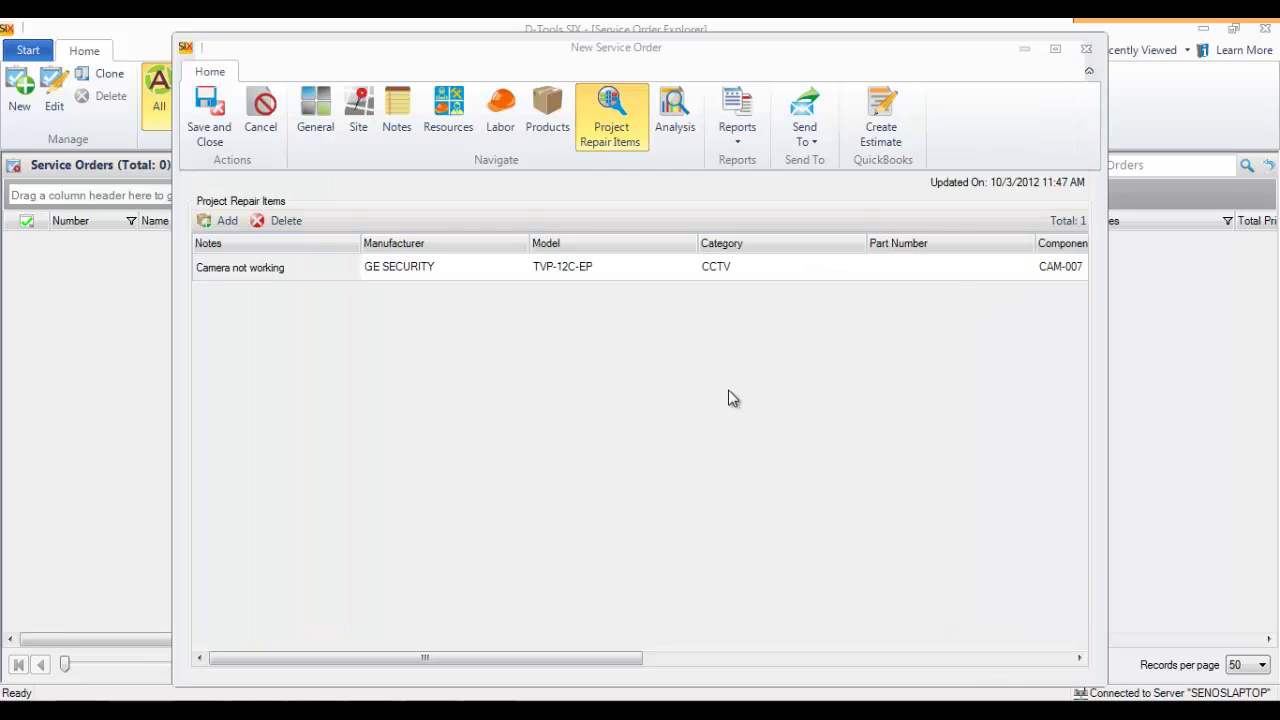
{"action": "left_click", "coordinate": [810, 145]}
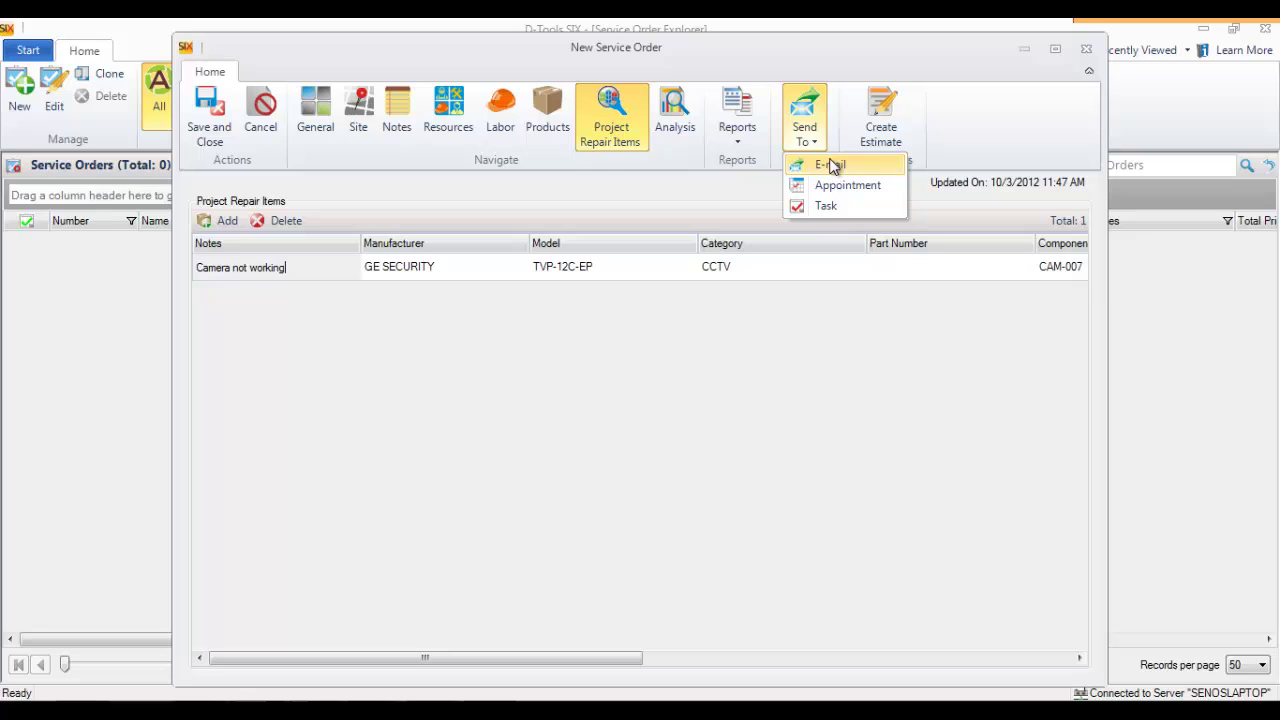
{"action": "left_click", "coordinate": [658, 427]}
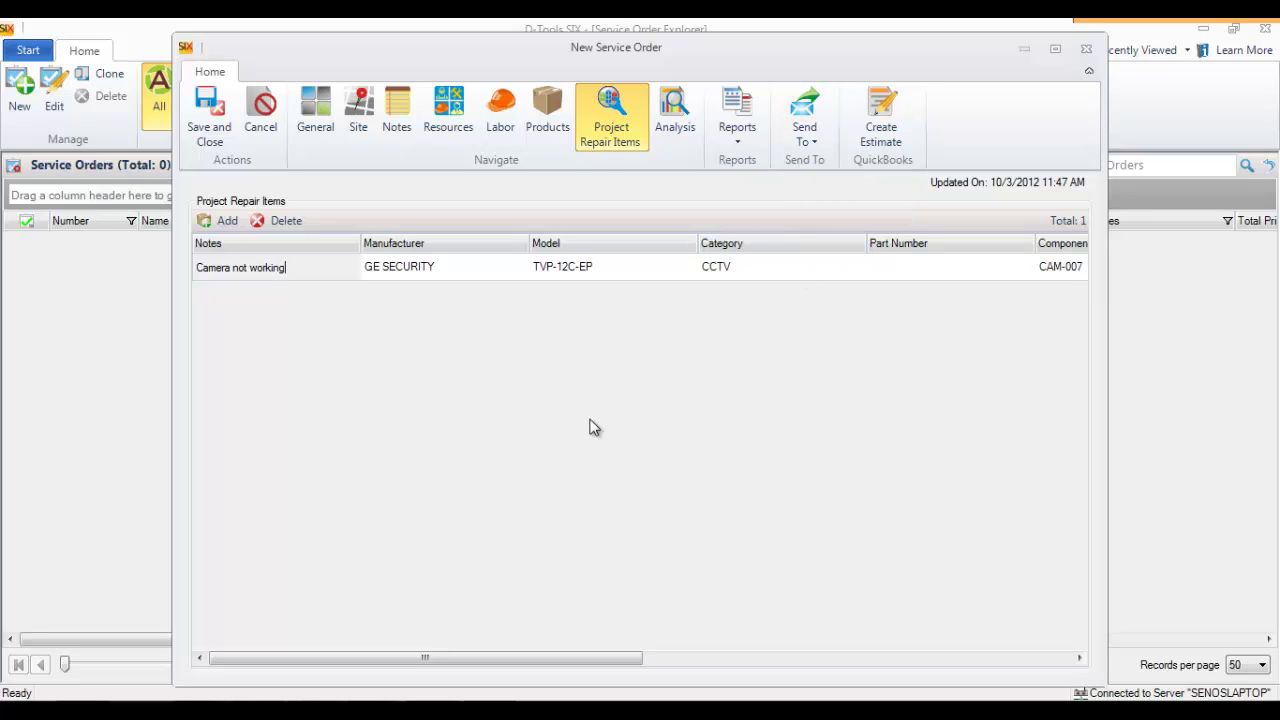